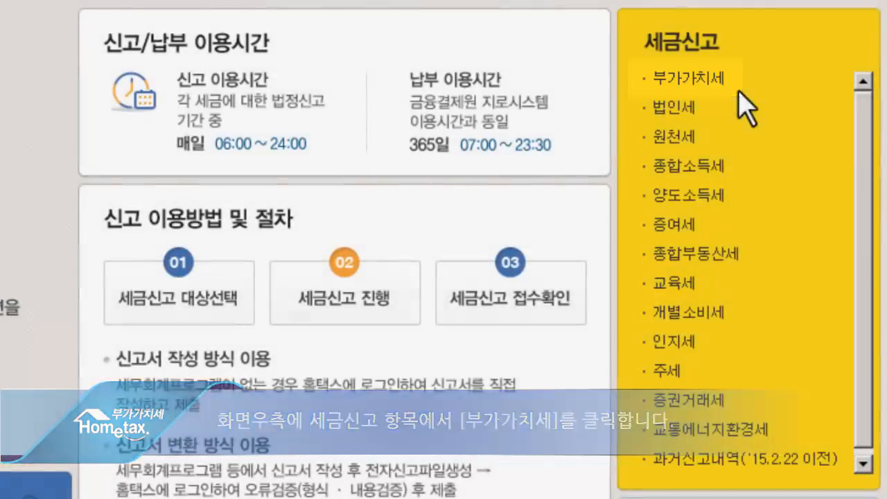
Open the VAT (부가가치세) regular return (확정/예정) for simplified taxpayers.
left_click(739, 97)
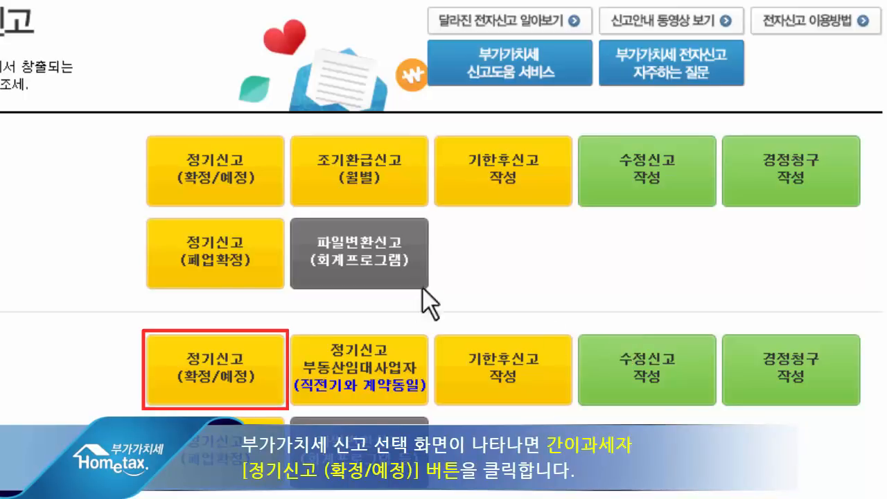
left_click(236, 387)
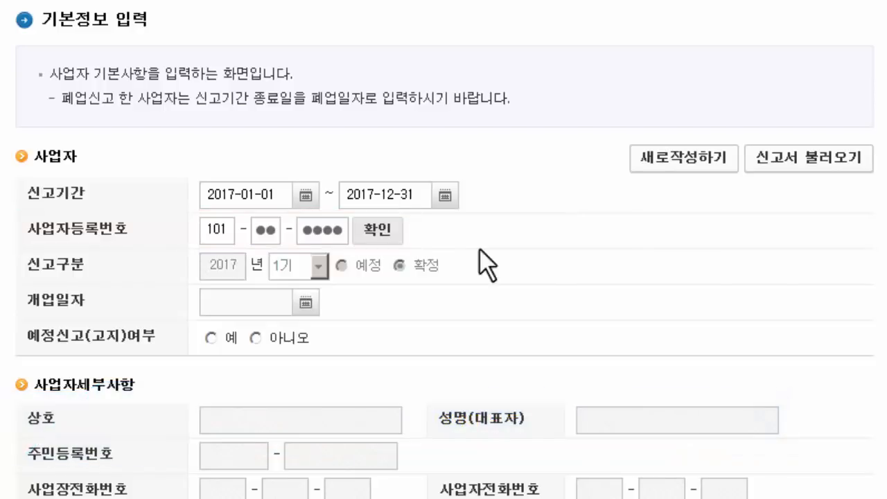
Look up the business by its registration number and save its basic information, including the contact mobile number and e-mail.
left_click(368, 232)
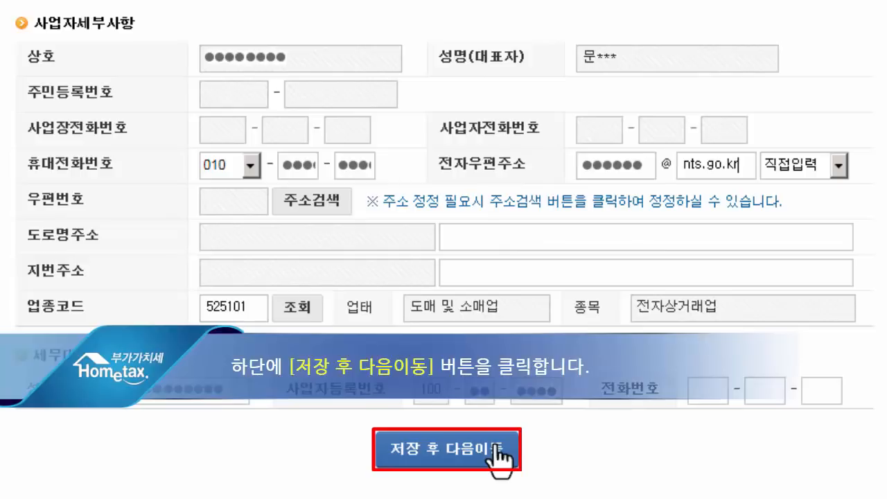
left_click(500, 444)
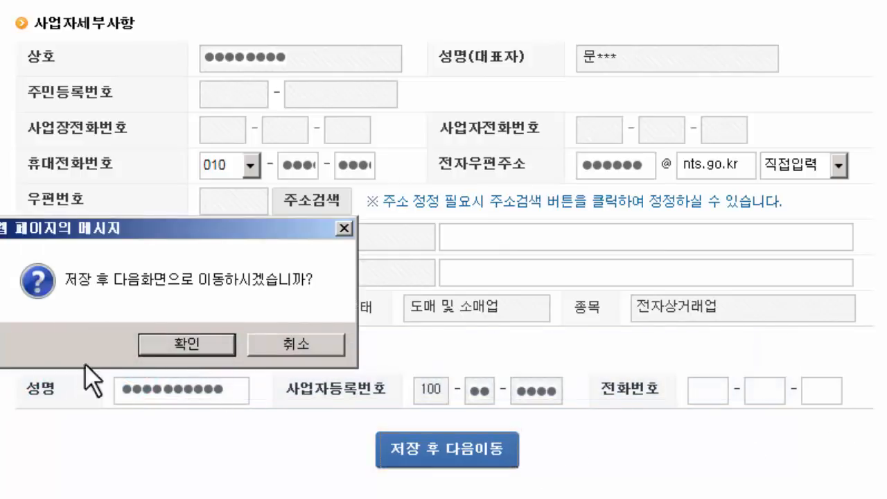
left_click(184, 344)
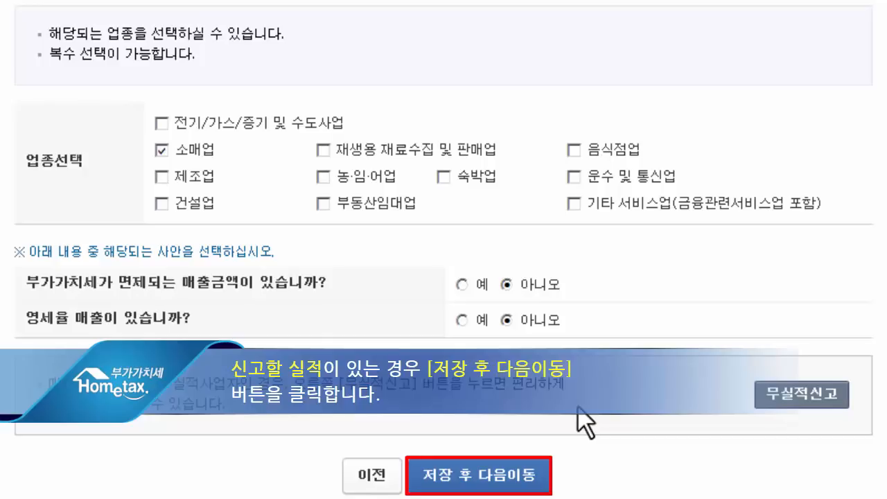
Save the business type selection with 소매업 as the only type and accept the simplified filing (간편 신고).
left_click(495, 477)
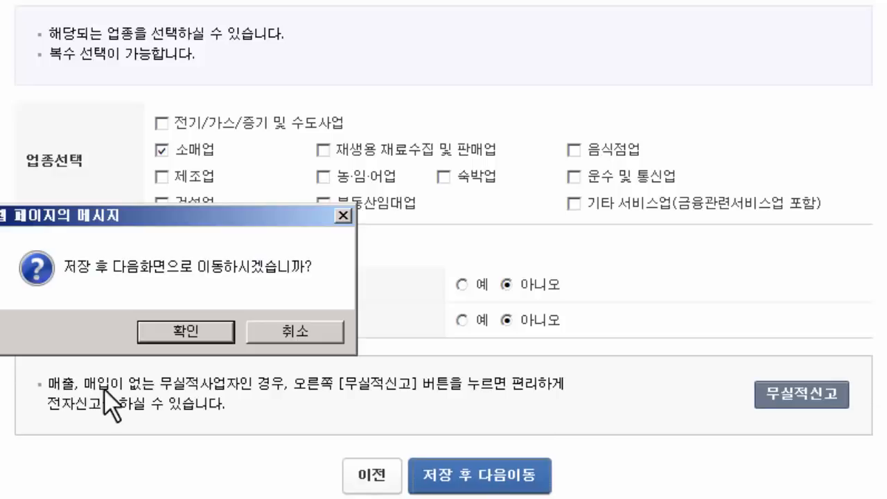
left_click(186, 332)
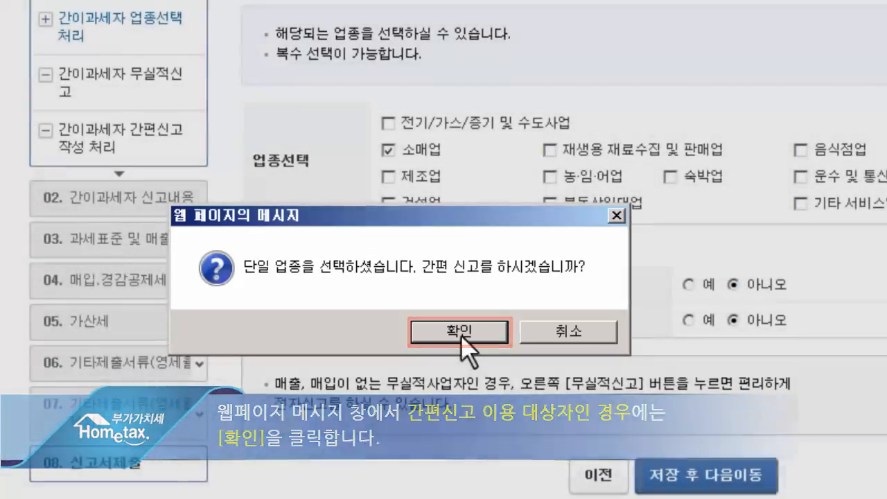
left_click(462, 334)
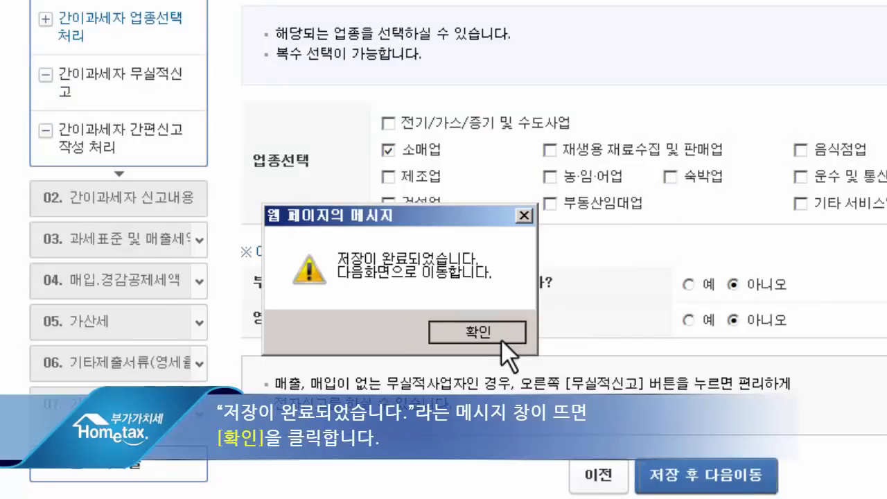
left_click(478, 332)
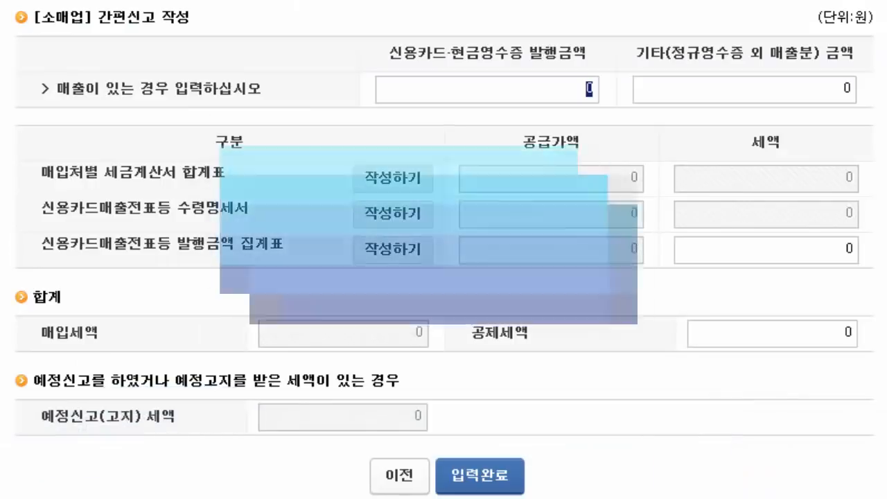
Enter sales of 10,000,000 won for credit cards and cash receipts and 28,000,000 won for other sales.
left_click(790, 88)
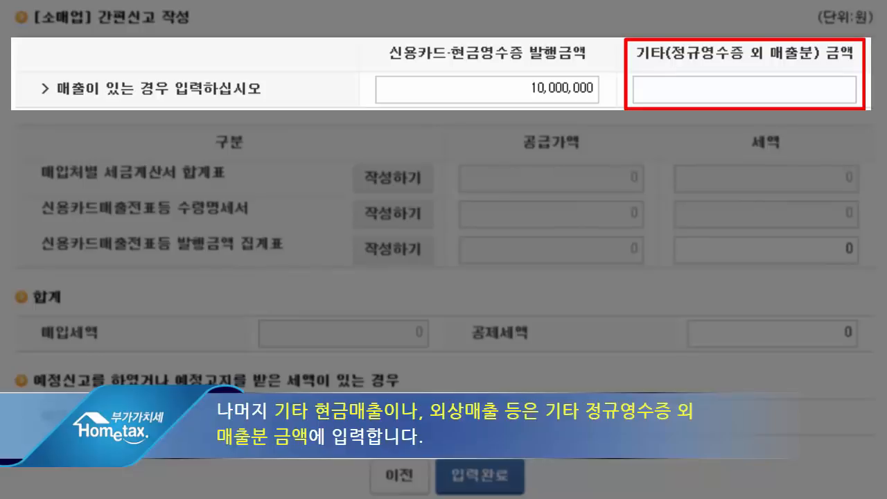
type("28000000")
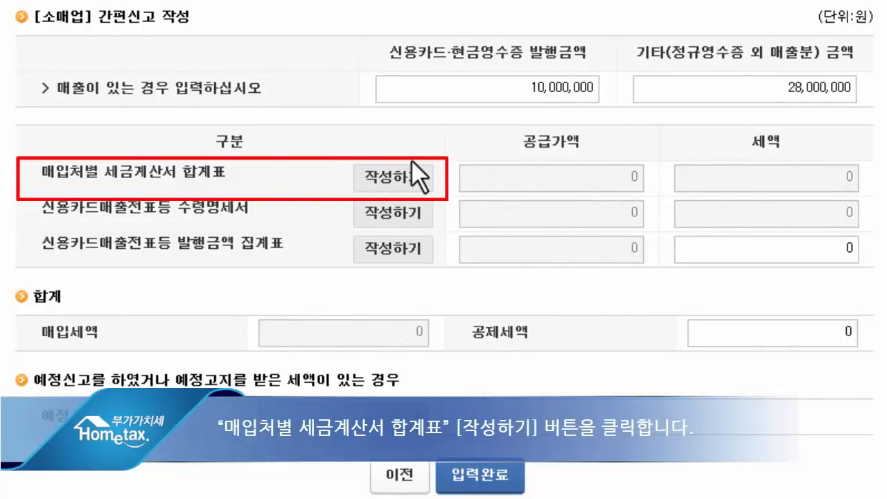
Save the sales amounts and open the tax invoice summary by supplier (매입처별 세금계산서 합계표).
left_click(413, 164)
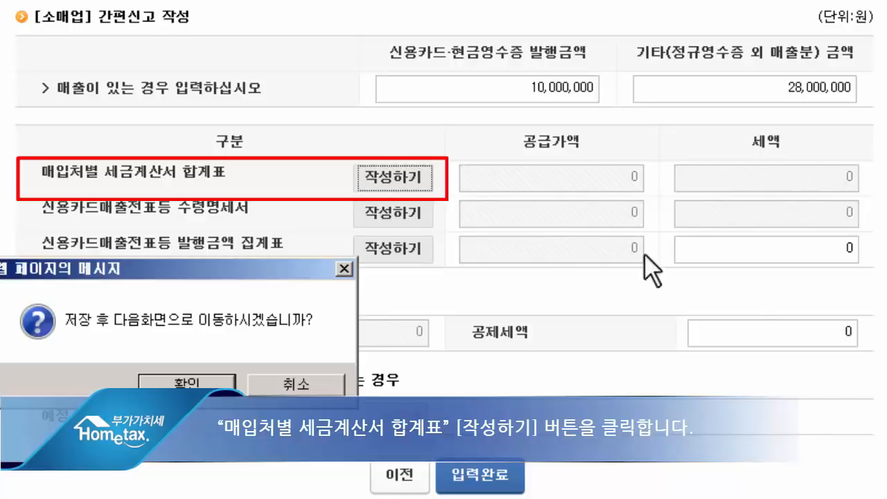
left_click(200, 432)
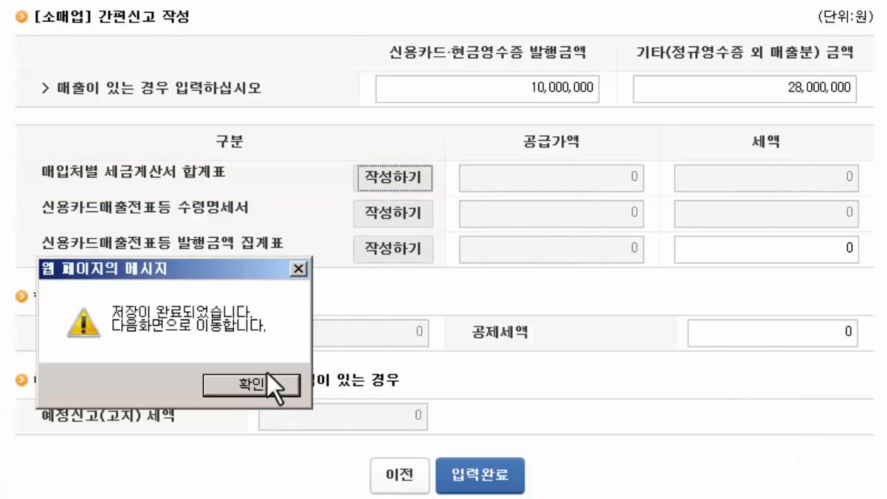
left_click(281, 386)
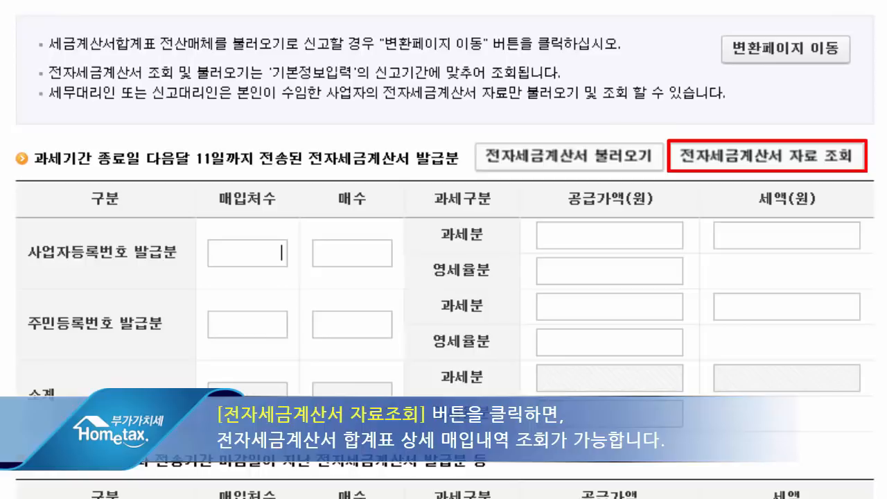
Add a taxable paper invoice entry with the supplier's business registration number, 6 invoices and supply value 4,000,000 won, and complete the summary.
scroll(294, 222, "down", 6)
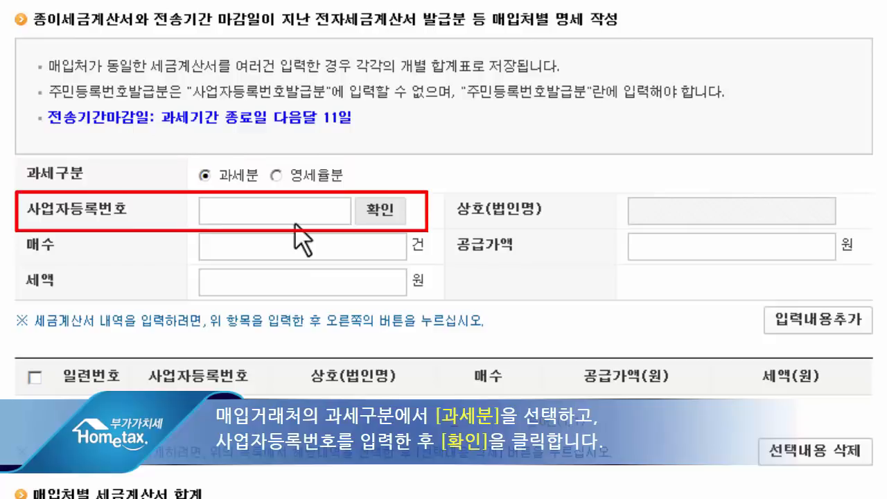
left_click(313, 209)
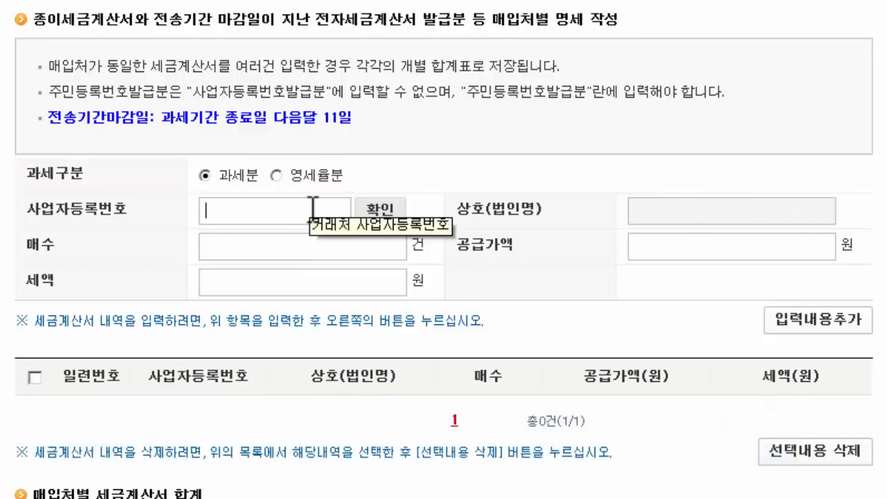
type("101●●●●●●")
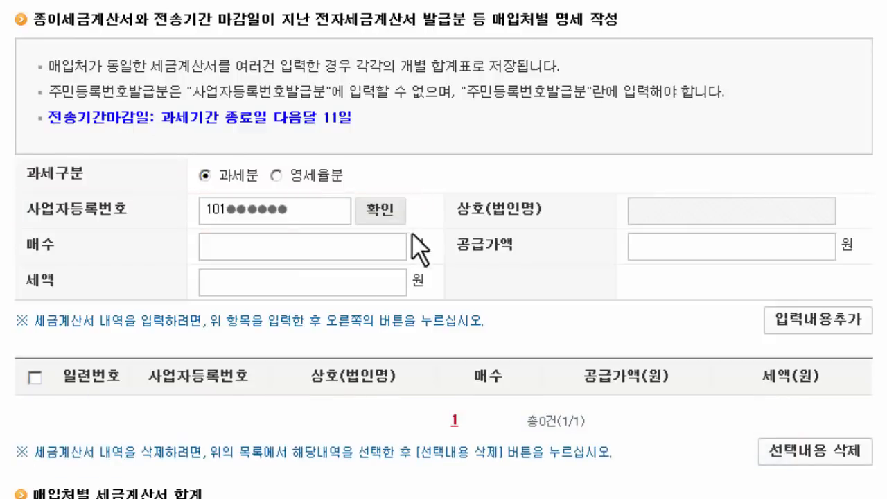
left_click(368, 222)
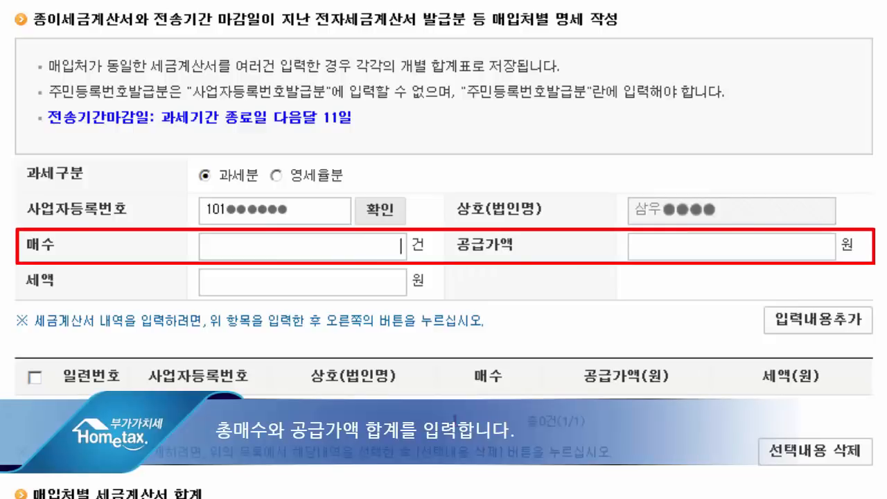
type("1")
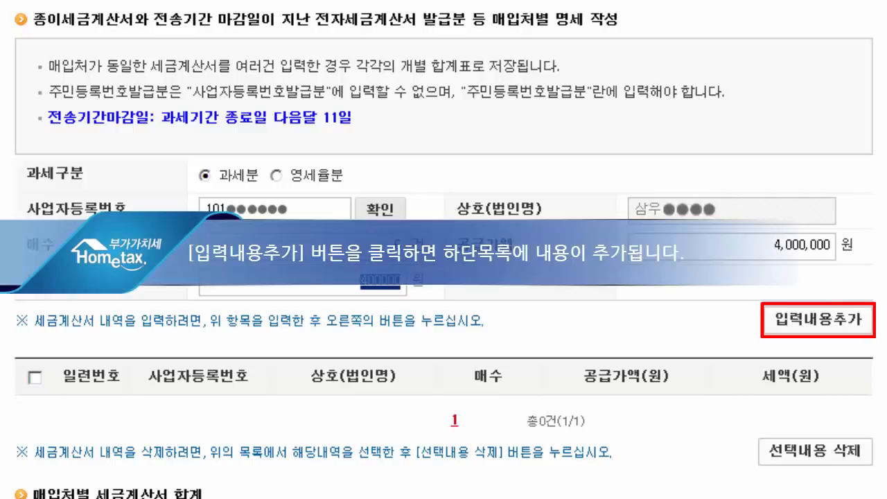
left_click(842, 322)
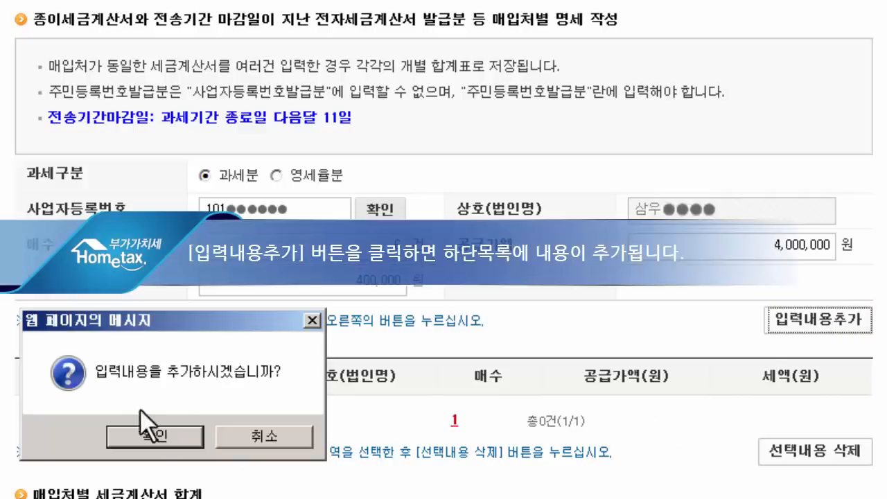
left_click(157, 437)
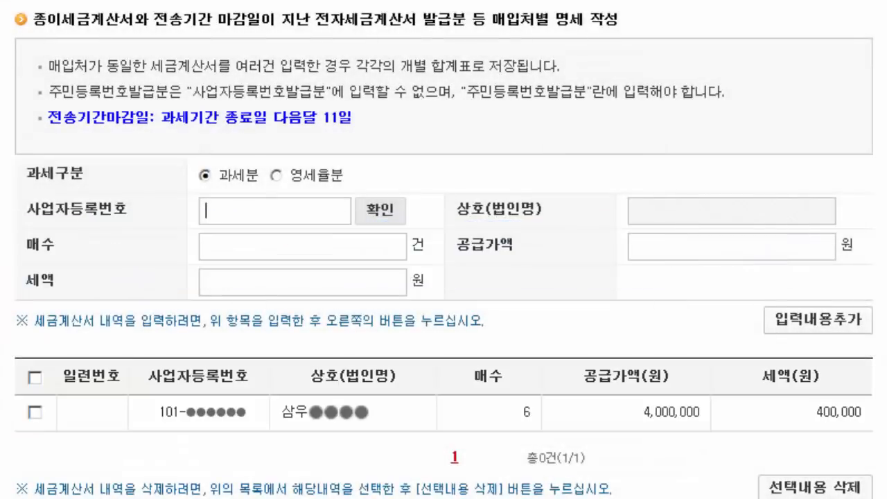
scroll(444, 250, "down", 3)
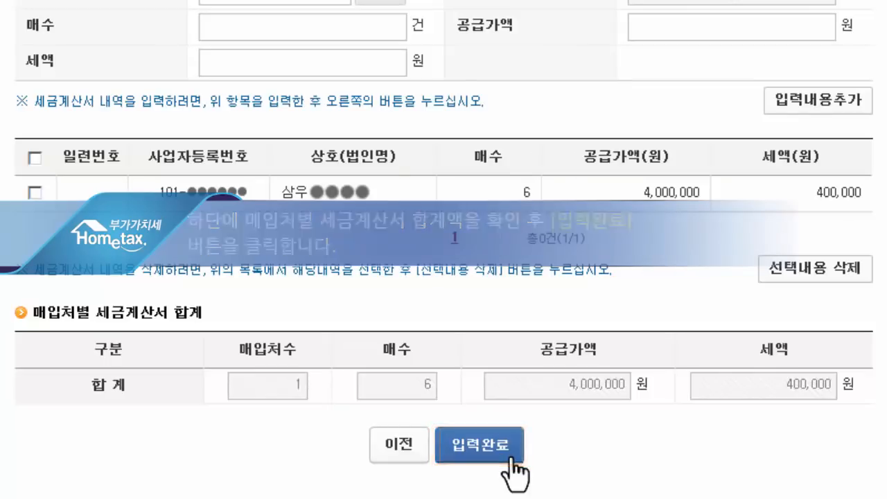
left_click(511, 458)
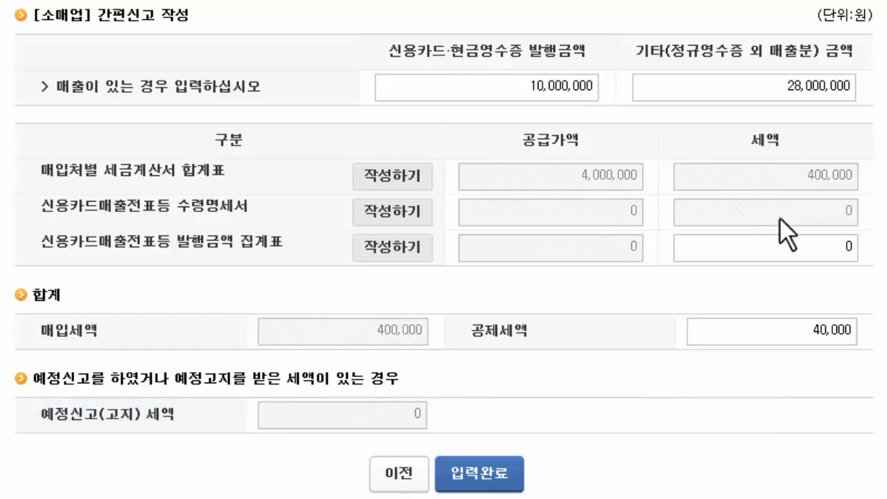
Save the return and open the statement of credit card slips received (신용카드매출전표등 수령명세서).
left_click(408, 219)
left_click(210, 363)
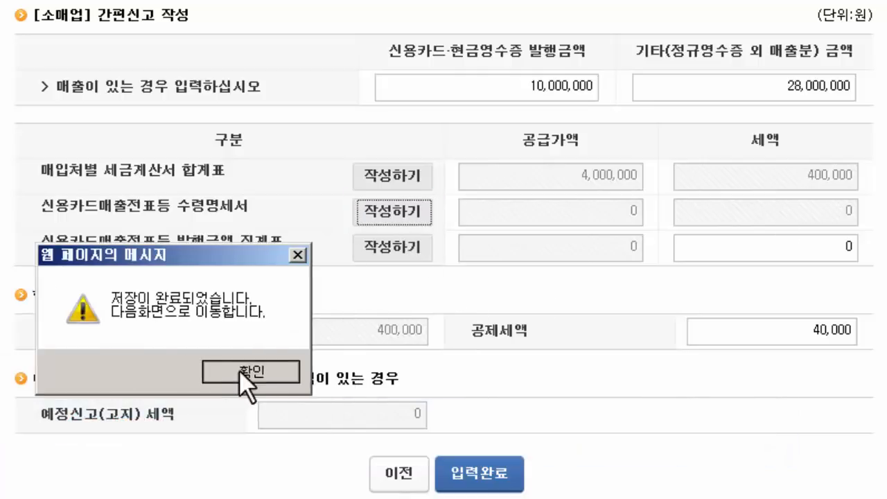
left_click(239, 367)
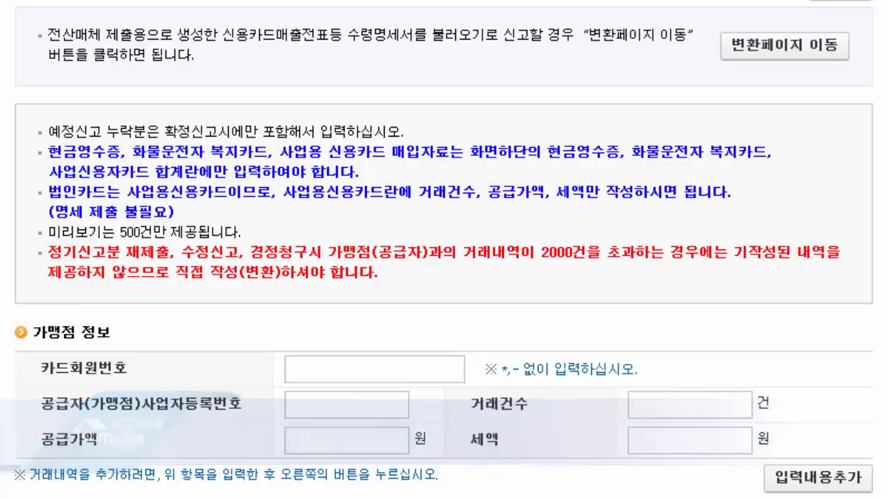
Add a purchase with the card number, merchant's business registration number, 1 transaction, supply value 200,000 won and tax 20,000 won, and complete the statement.
scroll(487, 90, "down", 4)
left_click(380, 58)
type("●●●●●●●●●●●●●●●●")
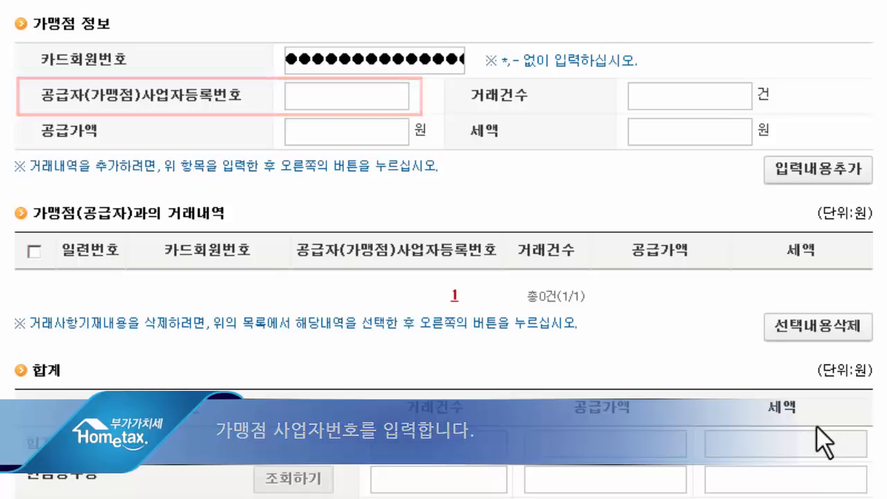
left_click(731, 102)
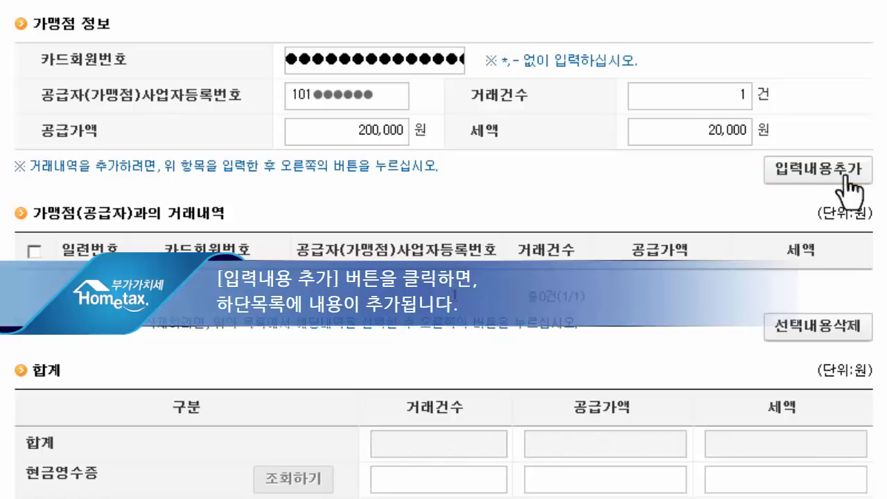
left_click(846, 177)
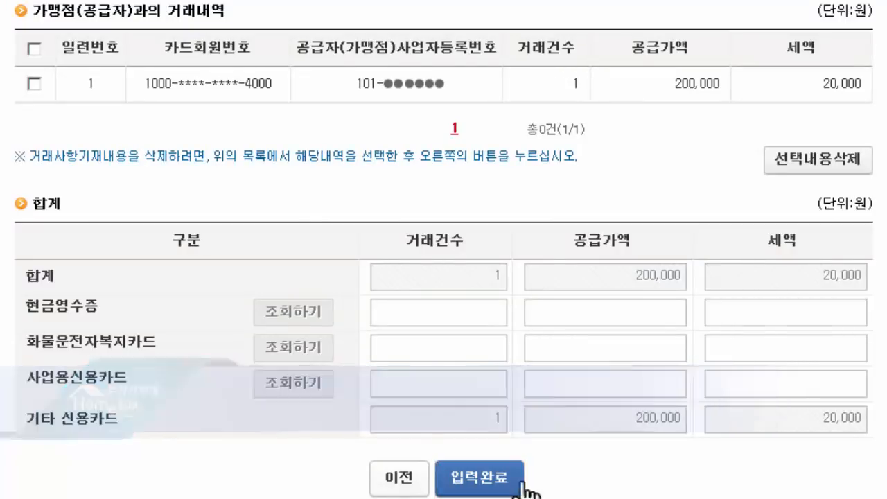
left_click(501, 478)
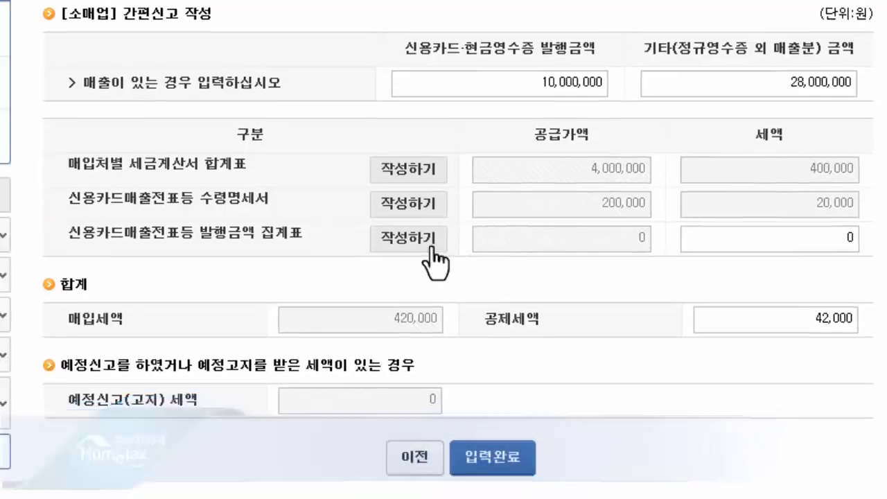
Save the return and open the summary of credit card slip amounts issued (신용카드매출전표등 발행금액 집계표).
left_click(431, 249)
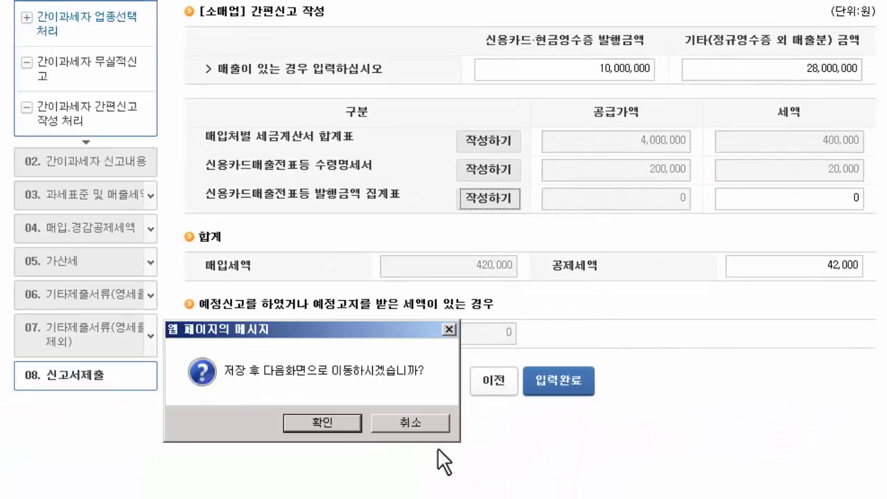
left_click(322, 423)
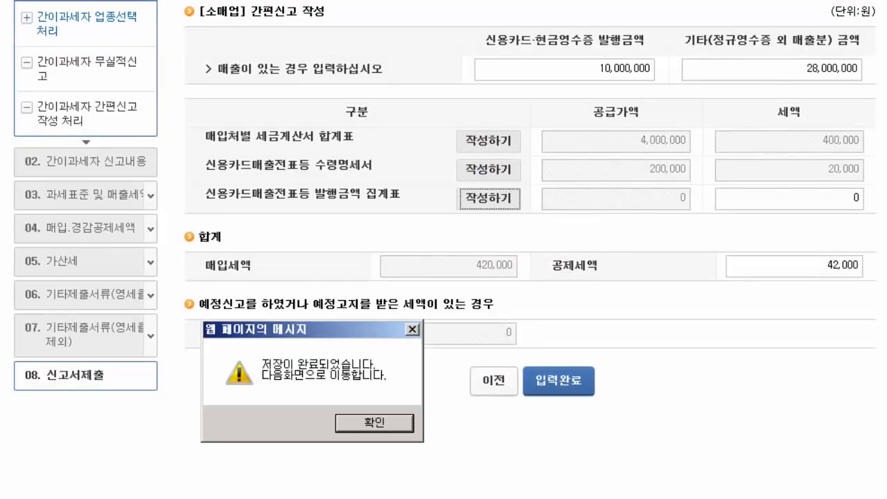
left_click(351, 426)
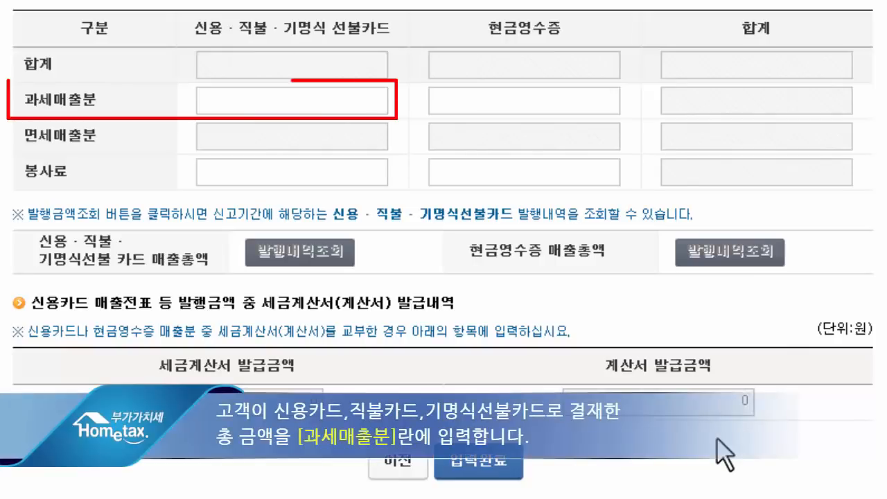
Enter 10,000,000 won of taxable sales (과세매출분) paid by credit, debit or prepaid card and complete the issued-amount summary.
left_click(301, 100)
type("10000000")
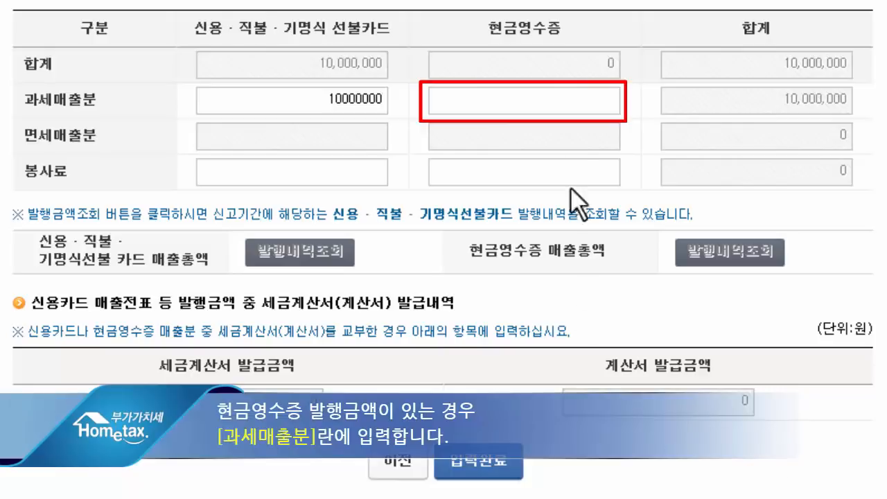
left_click(573, 106)
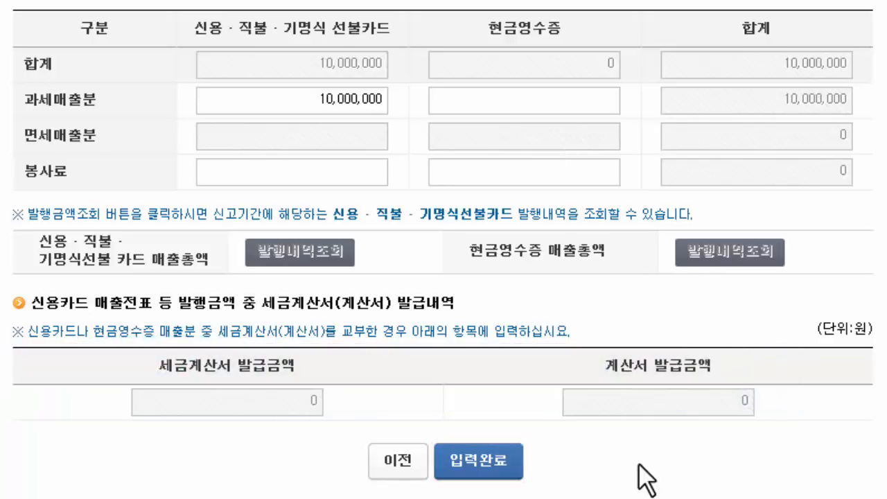
left_click(520, 463)
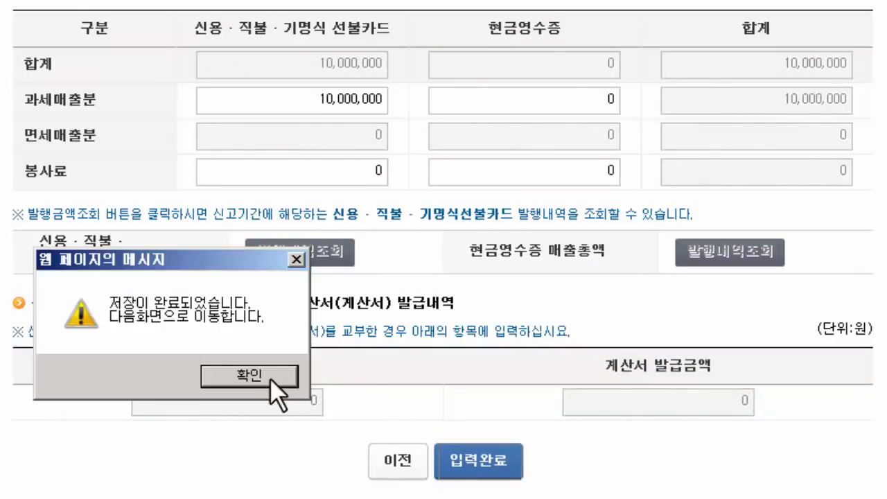
Finish the issued-amount summary and save the completed retail simplified filing form (간편신고 작성), proceeding to the full return.
left_click(274, 374)
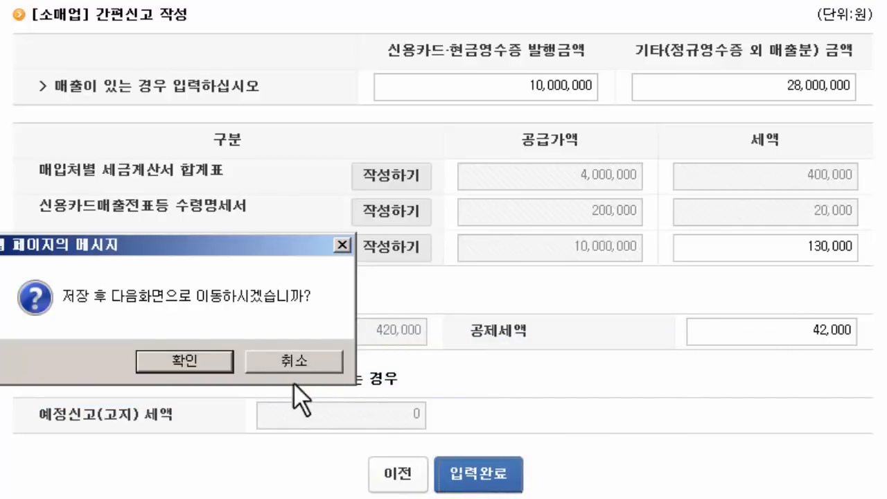
left_click(224, 361)
left_click(251, 360)
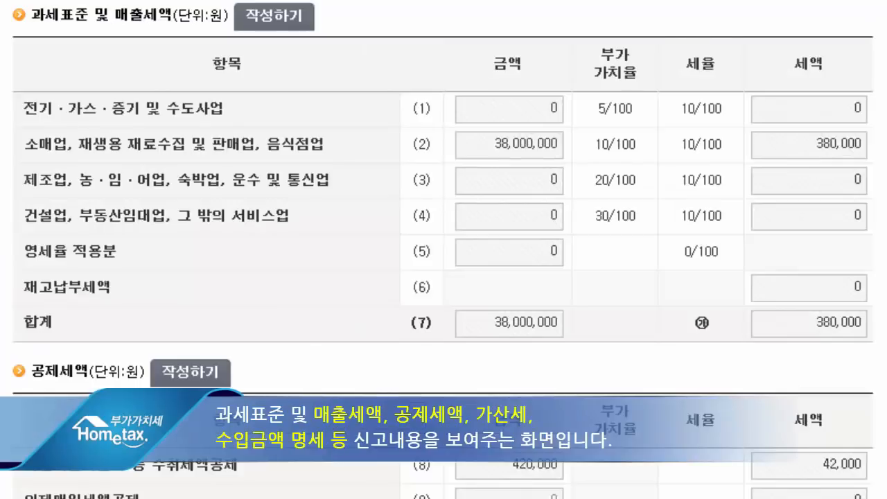
Review the return's sales tax, deductions, penalties and revenue details, and save it as completely entered (신고서 입력완료).
scroll(443, 250, "down", 3)
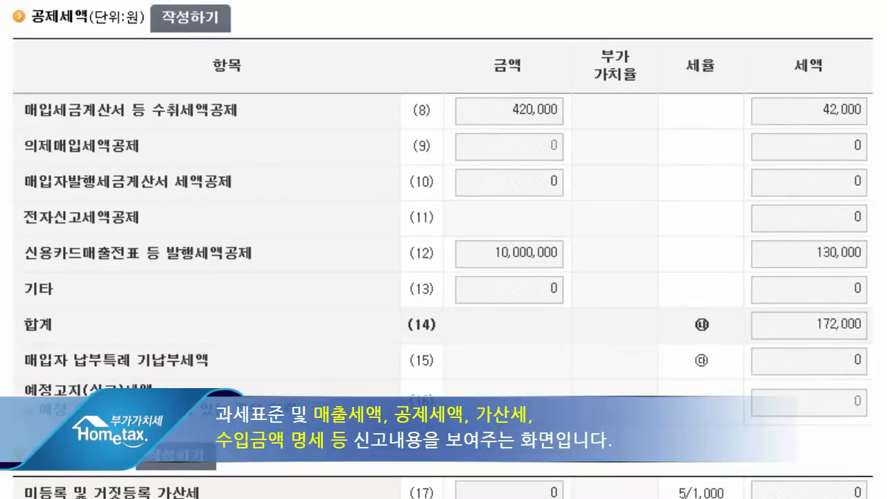
scroll(443, 250, "down", 4)
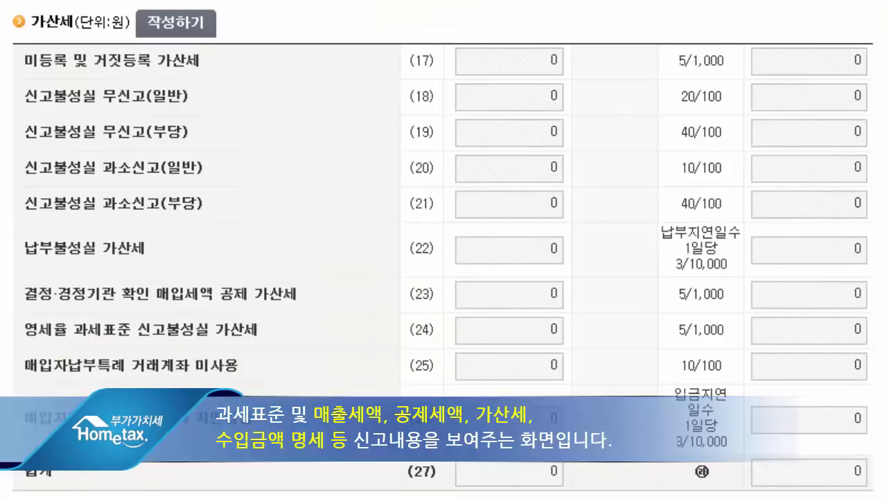
scroll(444, 250, "down", 3)
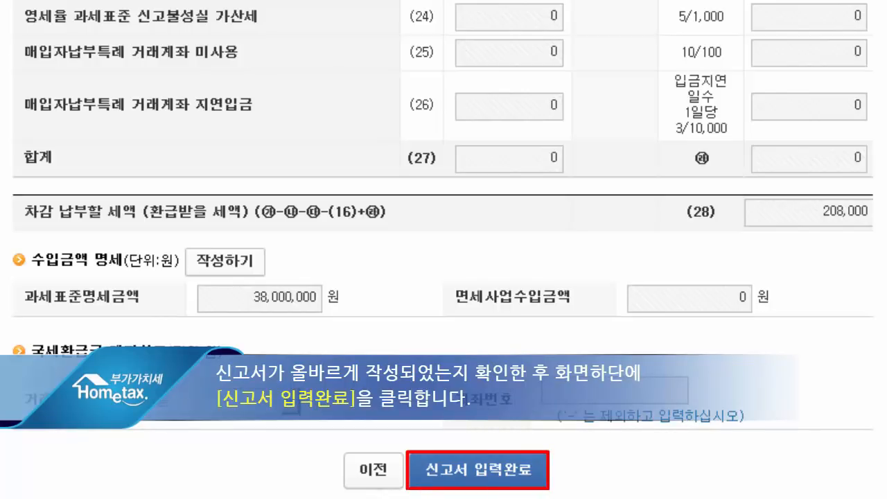
left_click(494, 471)
left_click(183, 407)
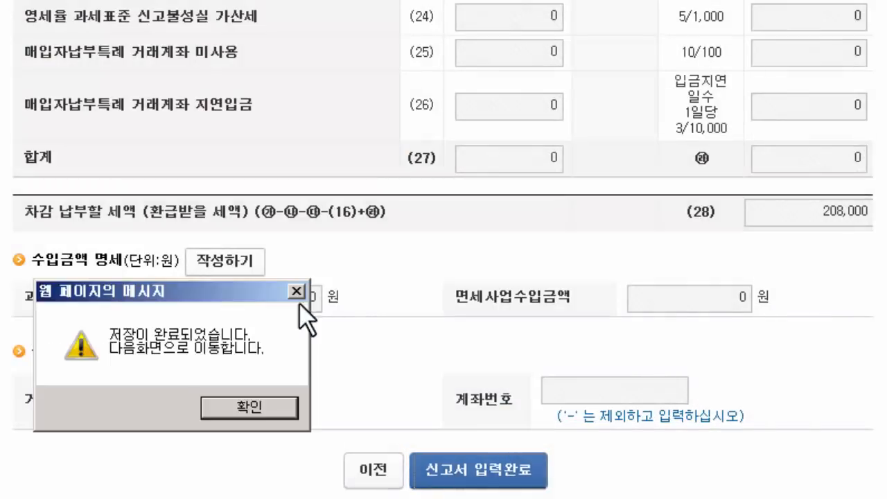
left_click(249, 414)
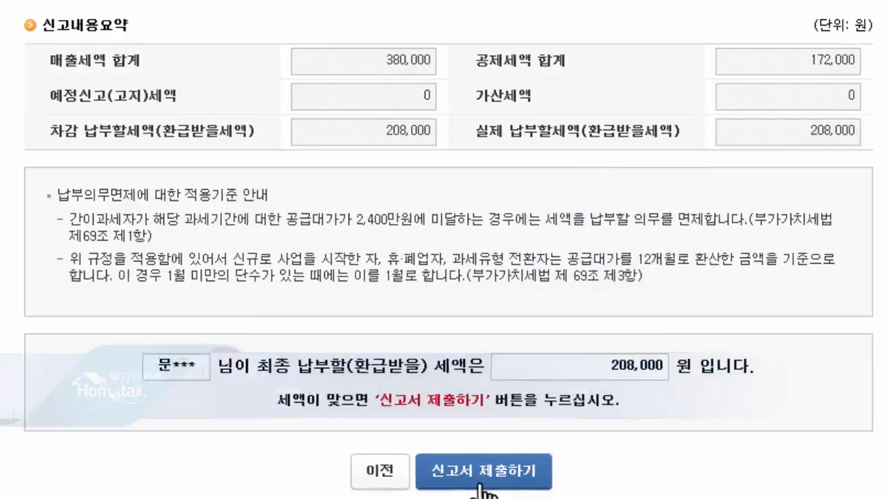
Submit the VAT return from the filing summary (신고내용요약) and proceed to its receipt.
left_click(476, 479)
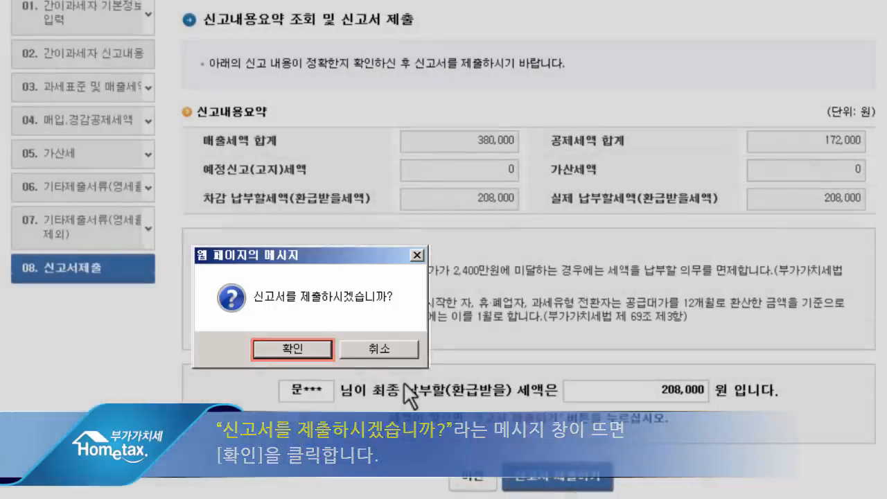
left_click(306, 349)
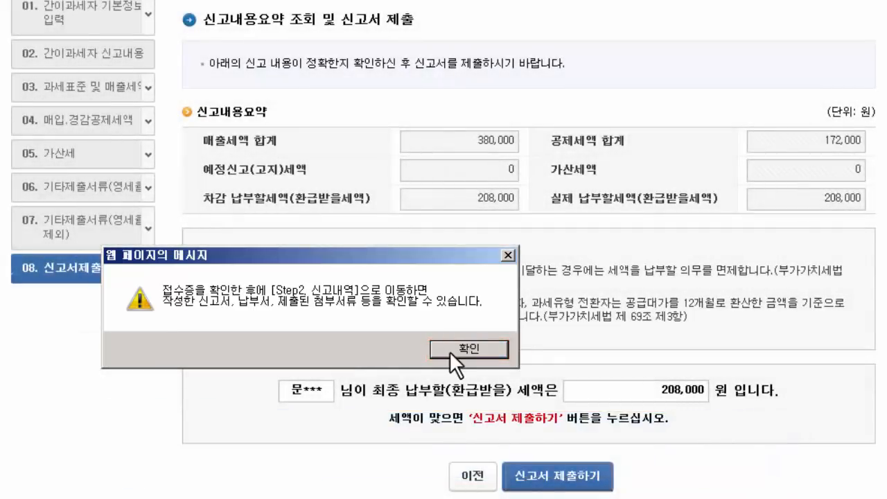
left_click(449, 350)
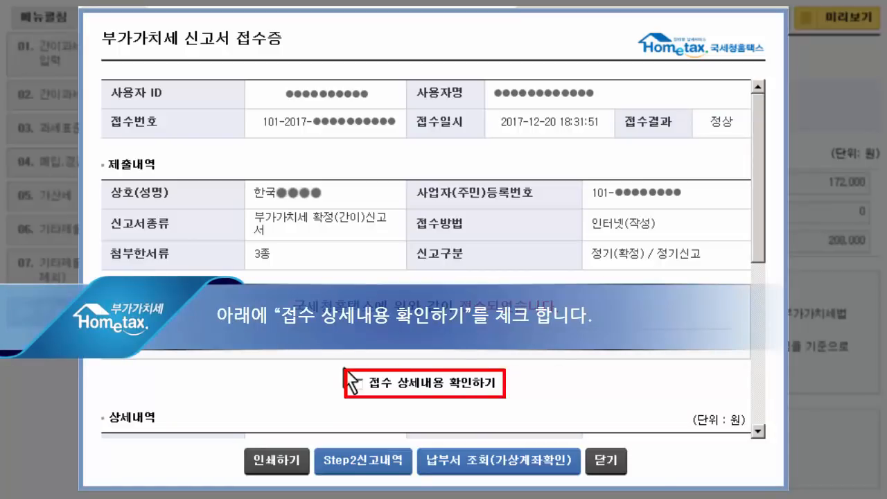
Check the detailed receipt contents (접수 상세내용 확인하기) and open the Step2 filing history (신고내역).
left_click(356, 383)
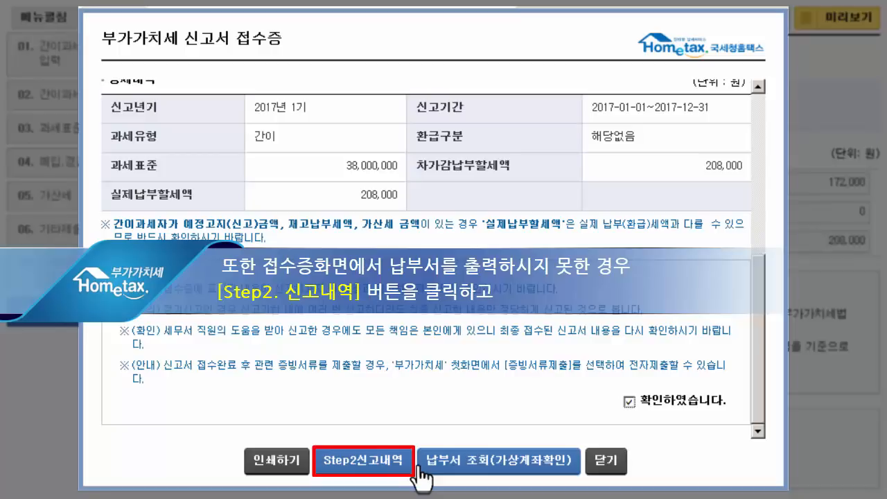
left_click(386, 460)
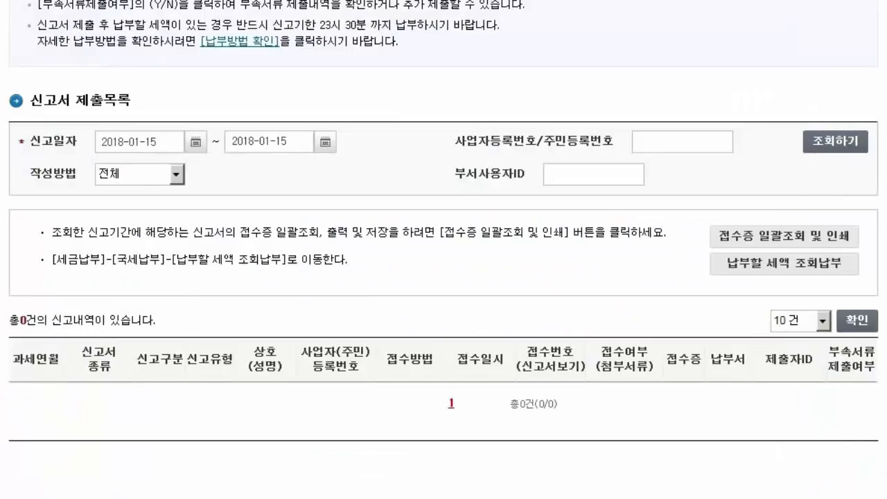